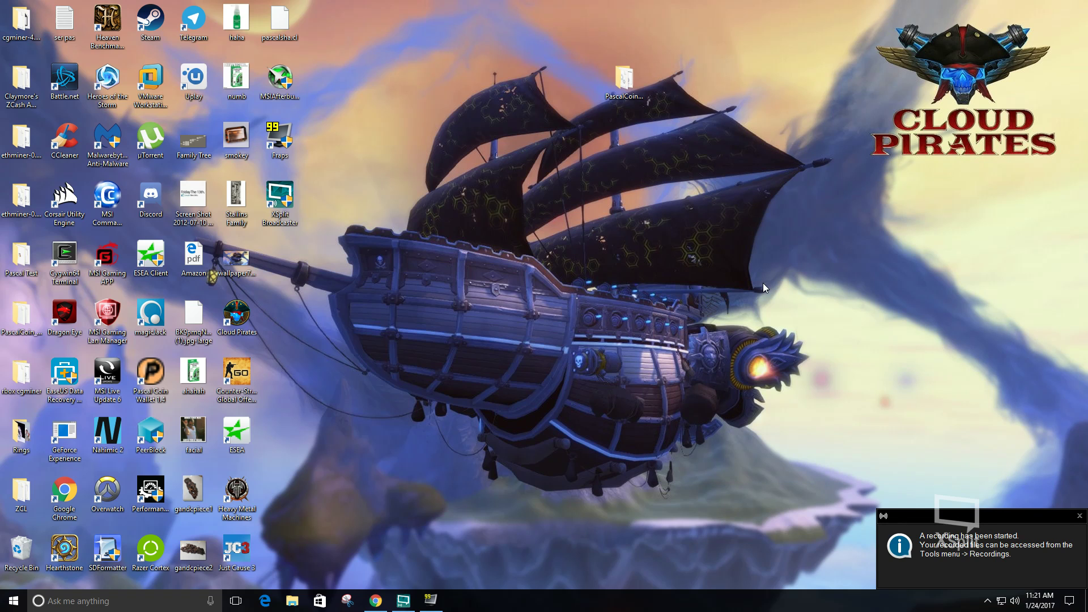
pyautogui.click(1079, 515)
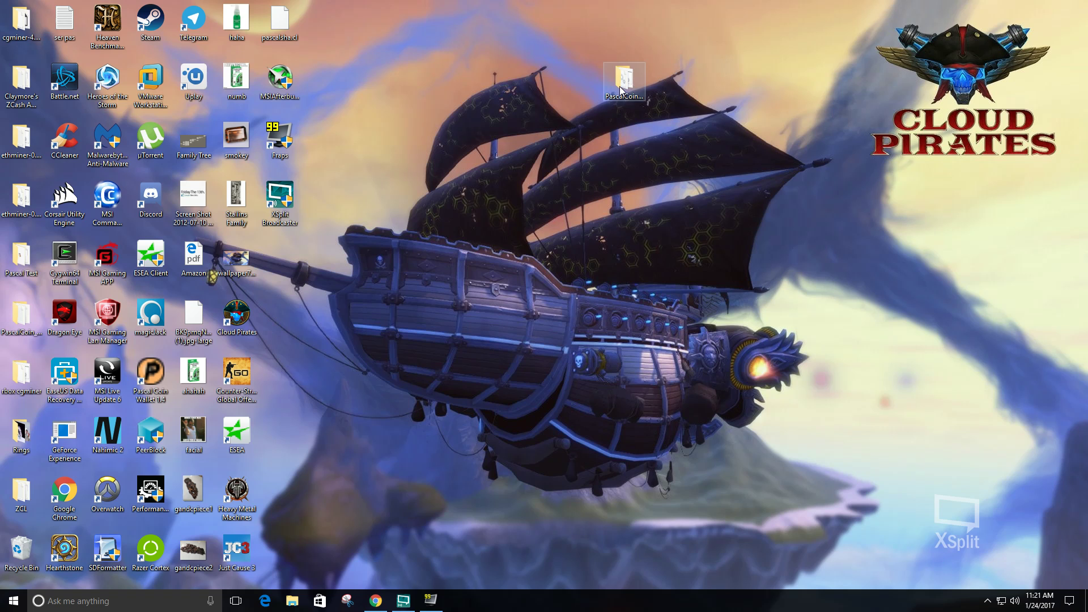
pyautogui.click(637, 104)
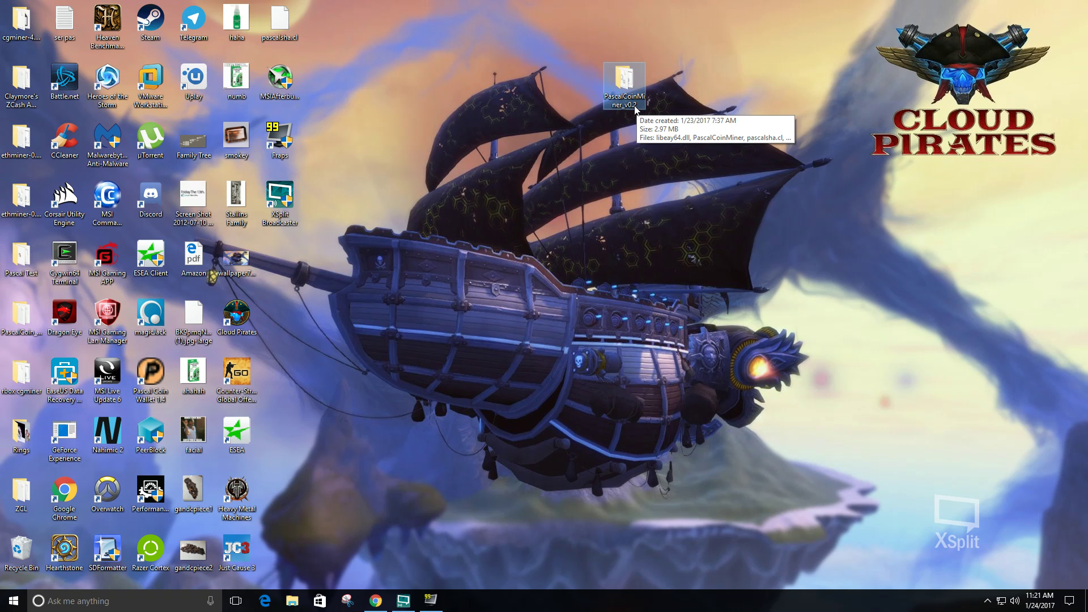
pyautogui.click(499, 244)
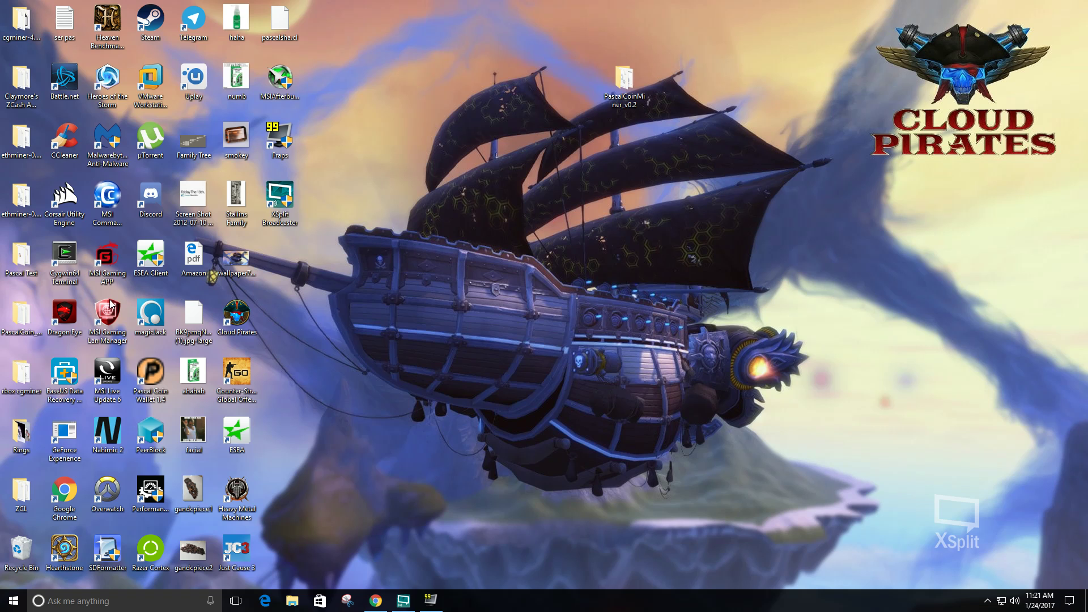
pyautogui.click(22, 315)
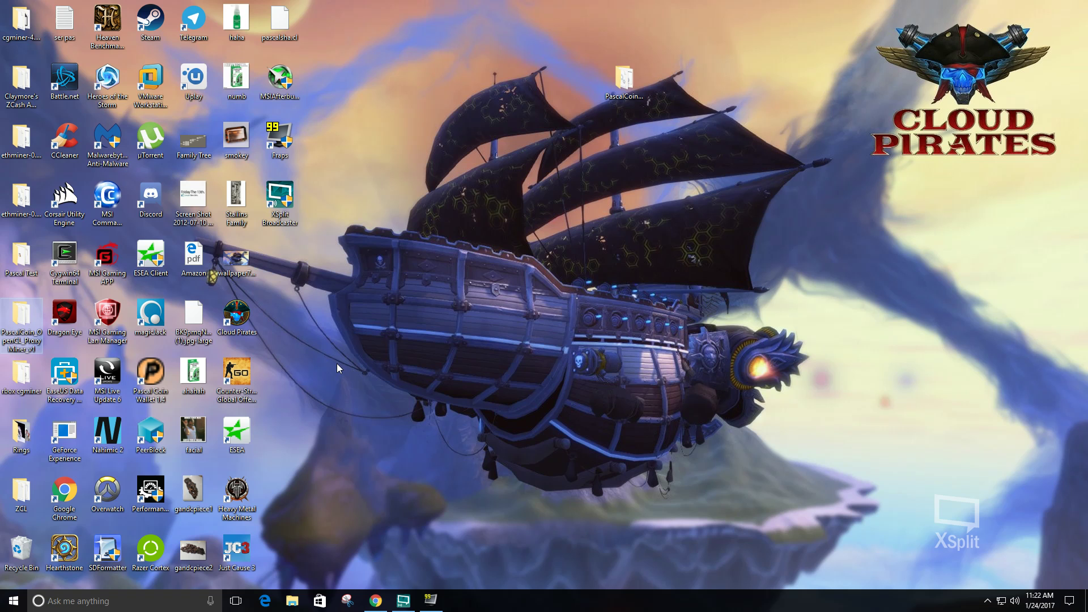
# Restore the running Pascal Coin wallet, check the miner name and JSON-RPC port in its options, and minimize the wallet again.
pyautogui.click(987, 601)
pyautogui.click(954, 577)
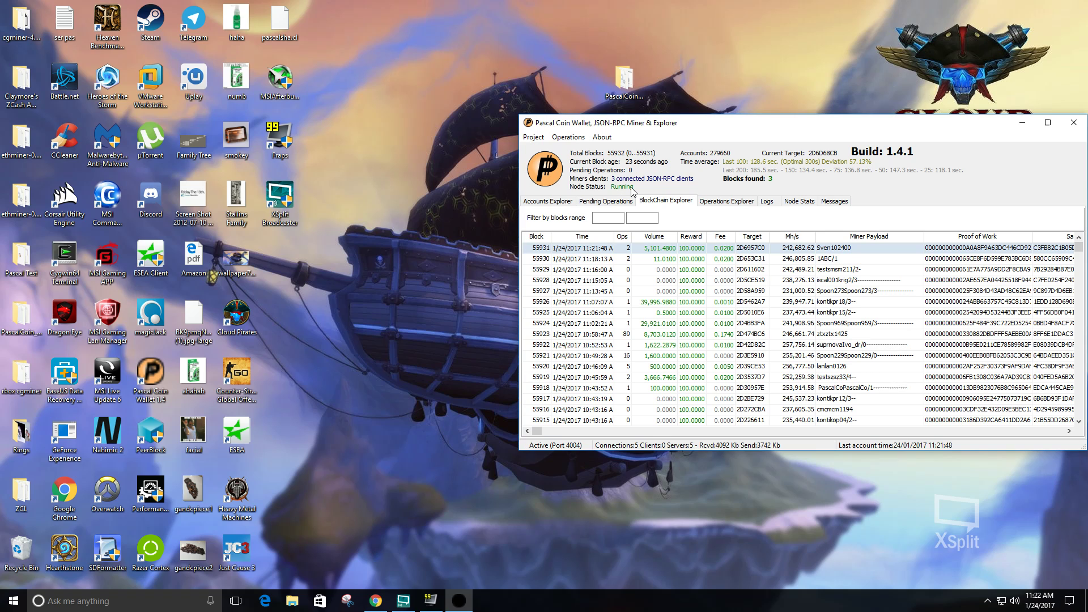
pyautogui.click(546, 138)
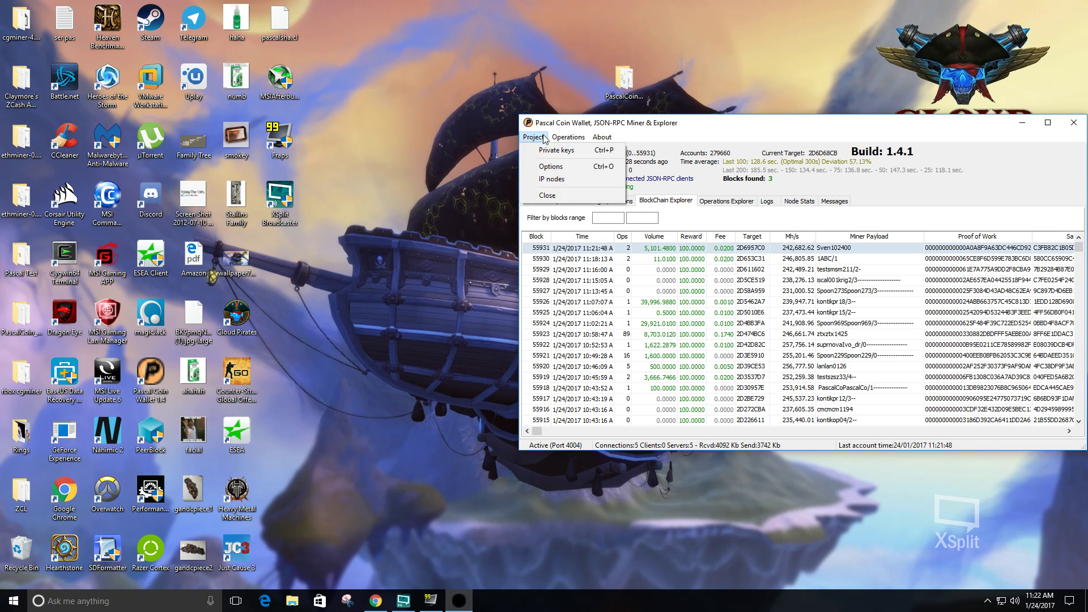
pyautogui.click(563, 168)
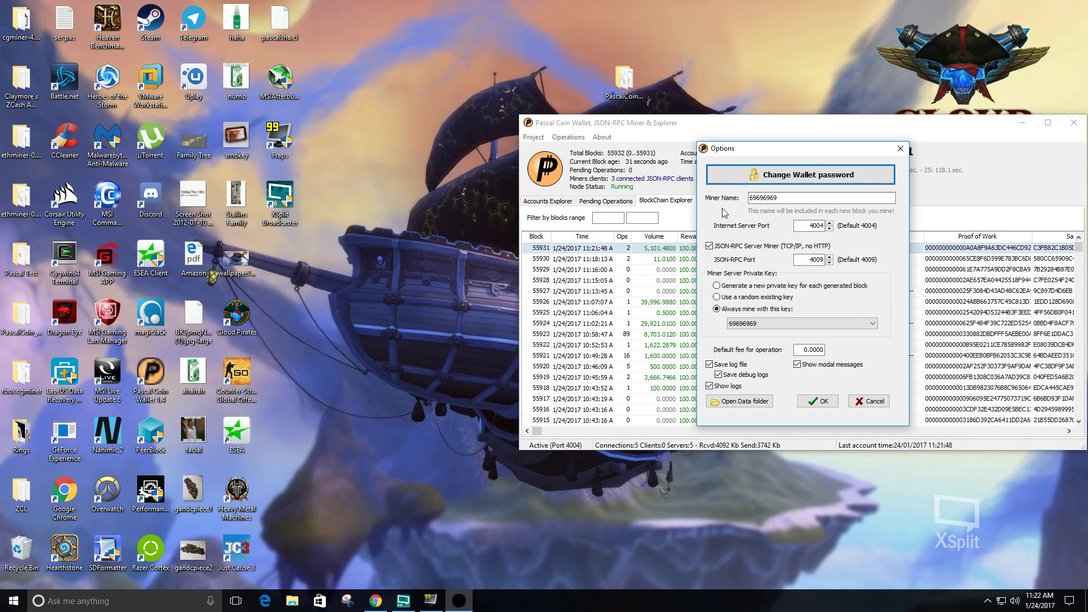
pyautogui.click(753, 198)
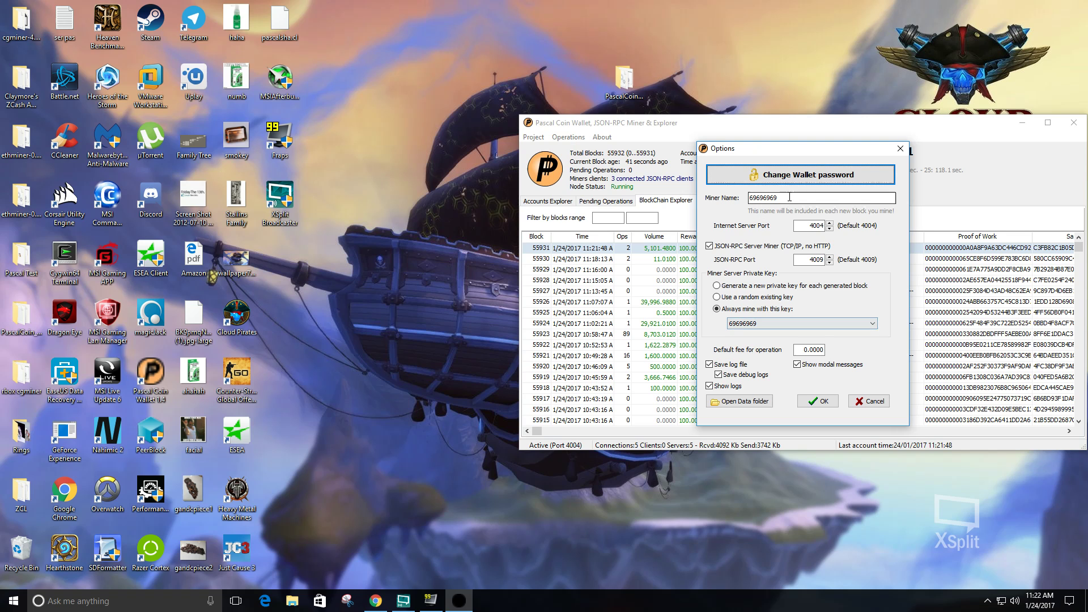
pyautogui.click(821, 403)
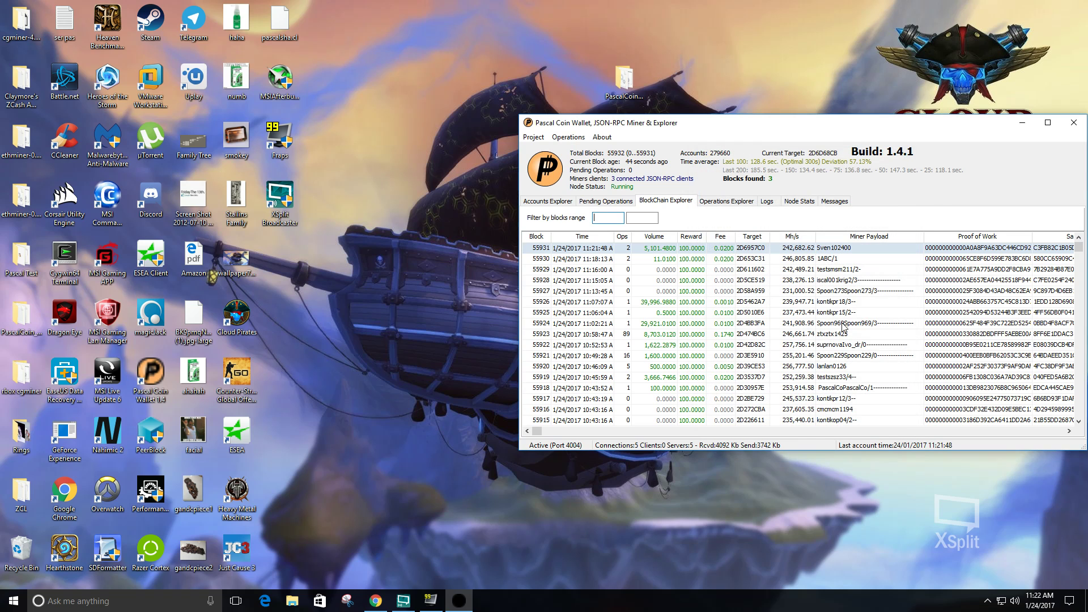
pyautogui.click(1018, 128)
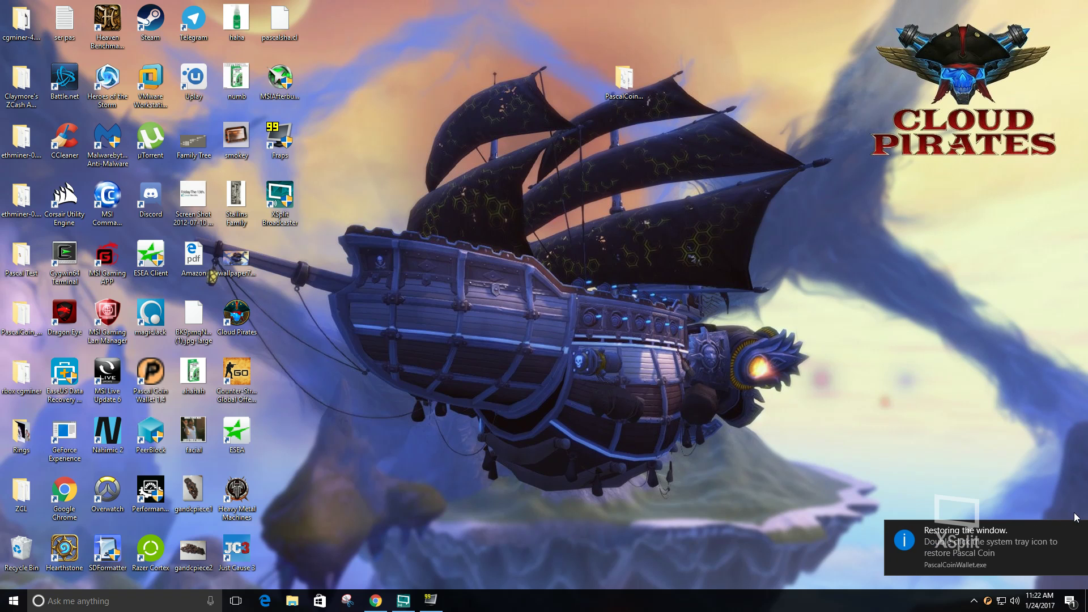
pyautogui.click(1077, 531)
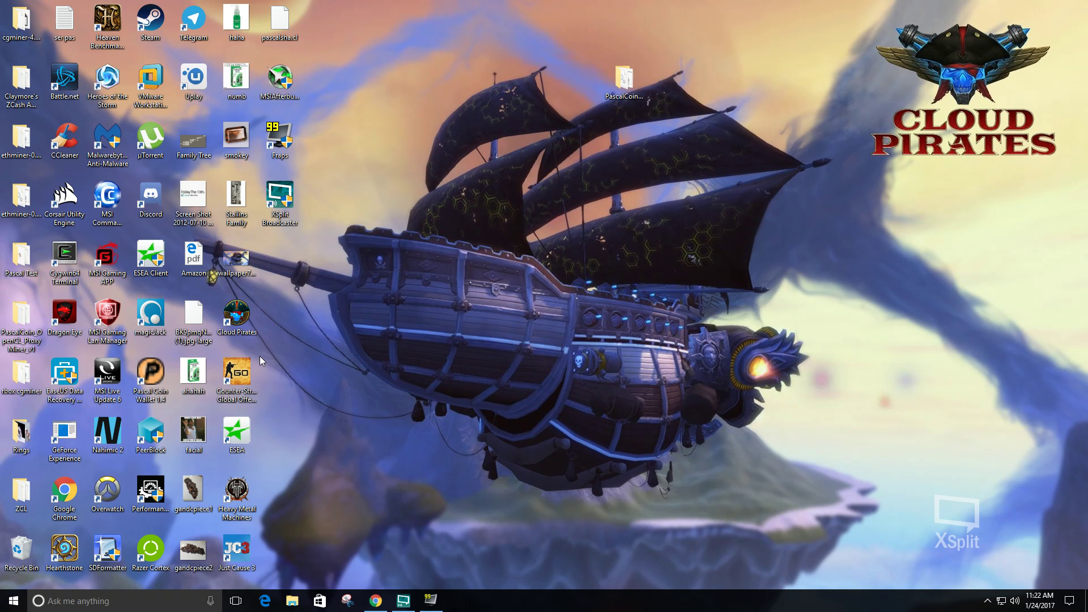
# Launch PascalProxyv2 from the PascalCoin_OpenCL_ProxyMiner_v1 desktop folder and set its host to 127.0.0.1 and port to 4009.
pyautogui.doubleClick(21, 315)
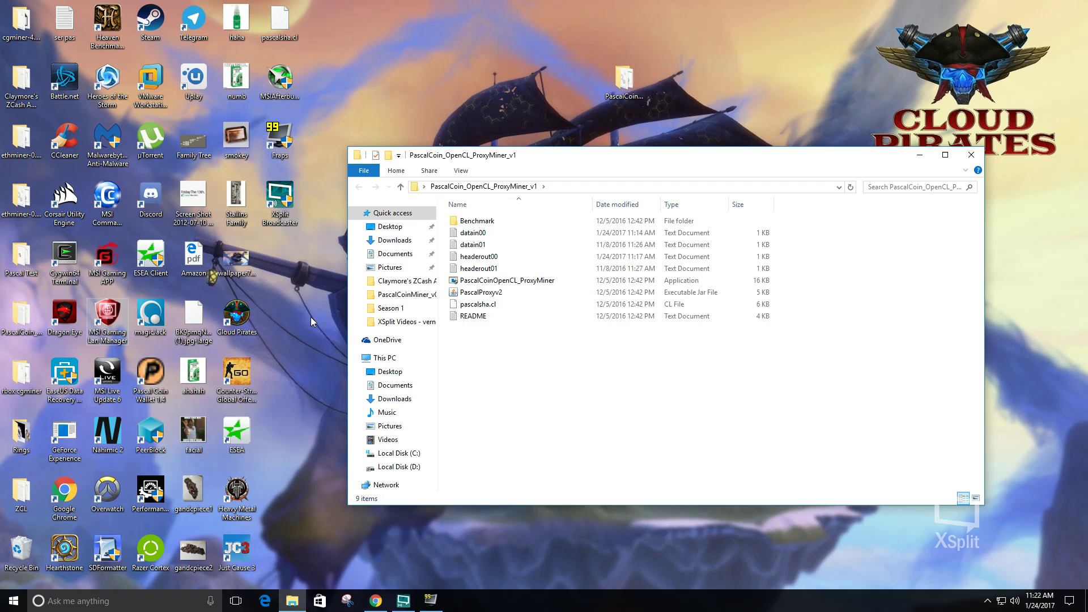
pyautogui.click(500, 294)
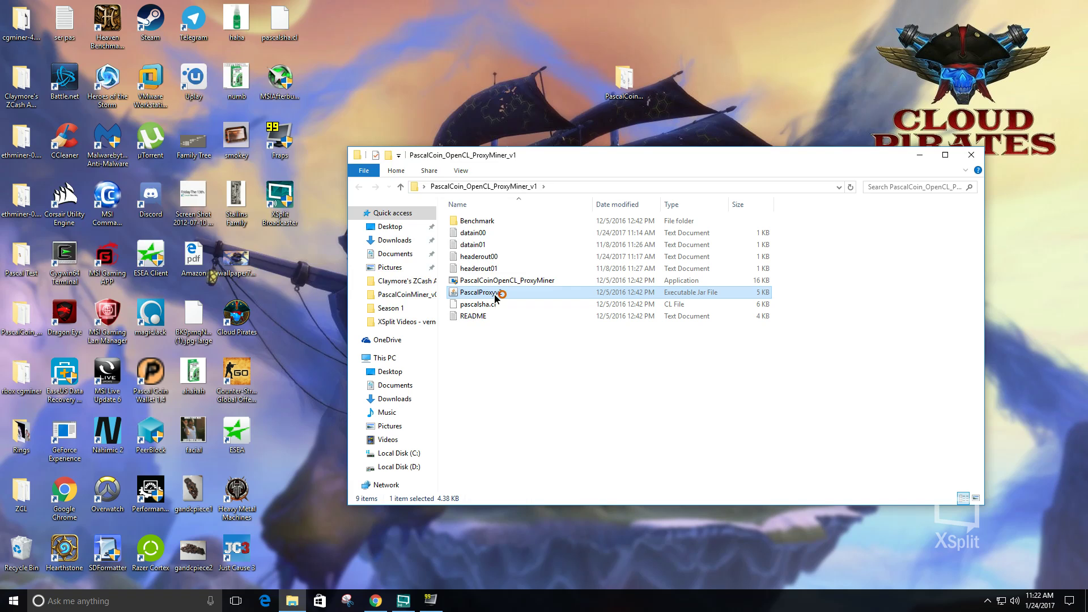
pyautogui.write('1')
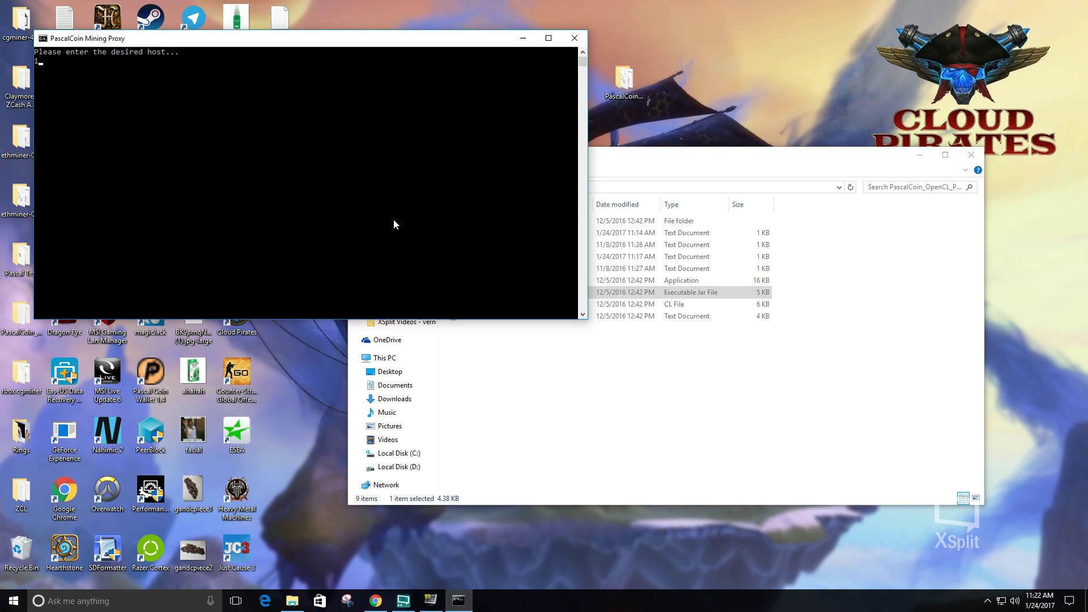
pyautogui.write('27.0.0.1')
pyautogui.press('Return')
pyautogui.write('4')
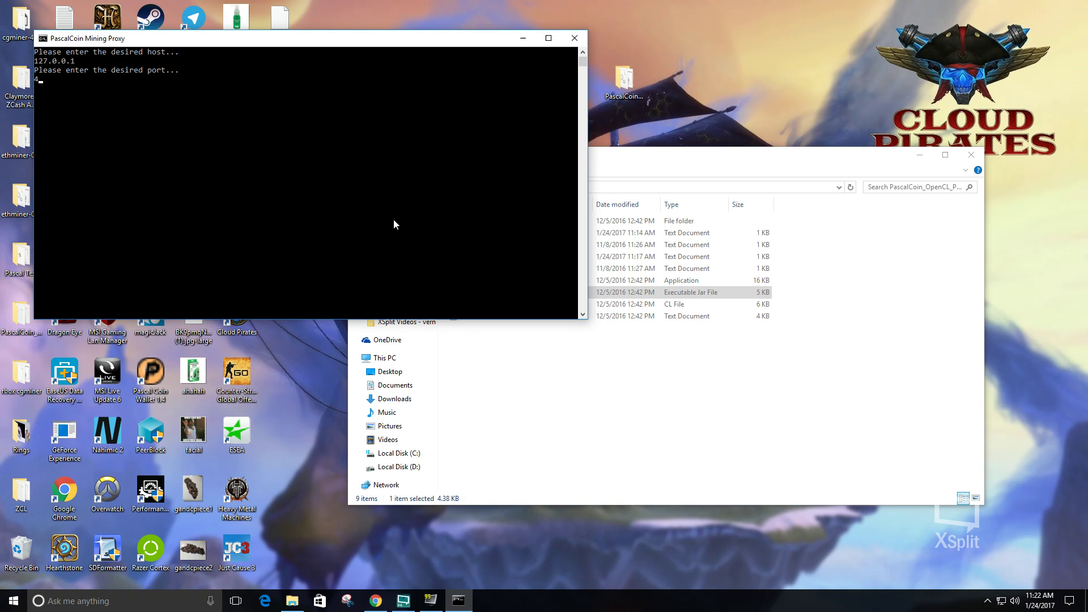
pyautogui.write('009')
pyautogui.press('Return')
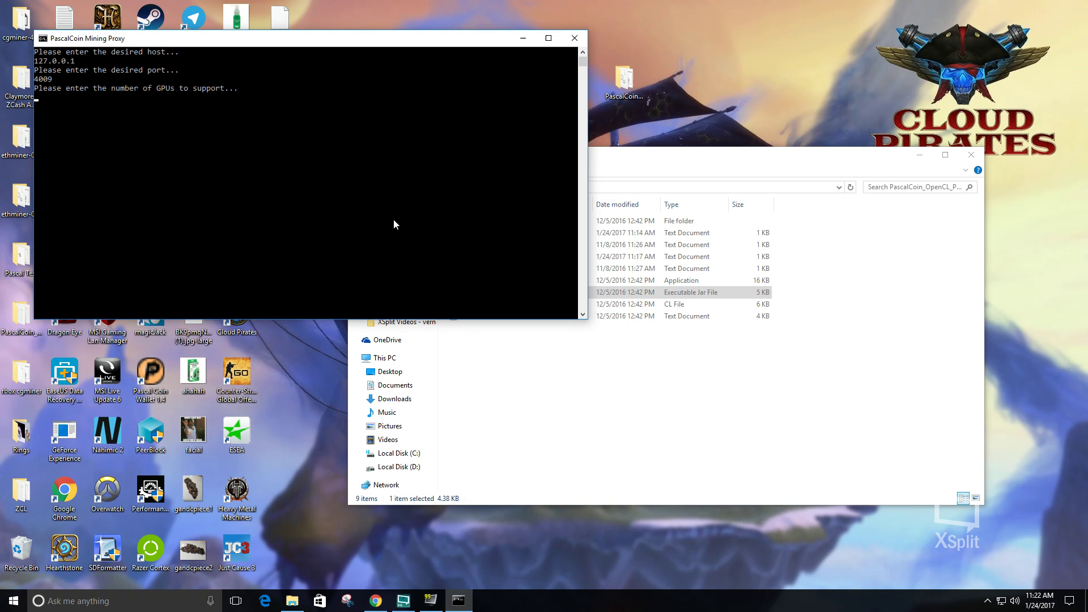
# Set the proxy to support 1 GPU with miner name prefix 69696969, and minimize the proxy window.
pyautogui.write('1')
pyautogui.press('Return')
pyautogui.write('69')
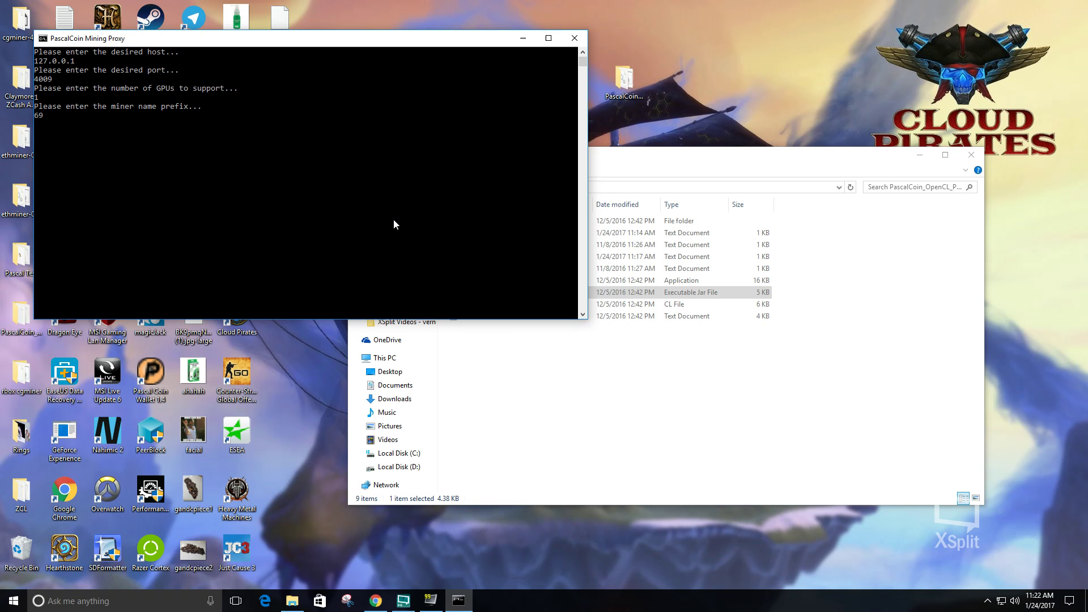
pyautogui.write('696969')
pyautogui.press('Return')
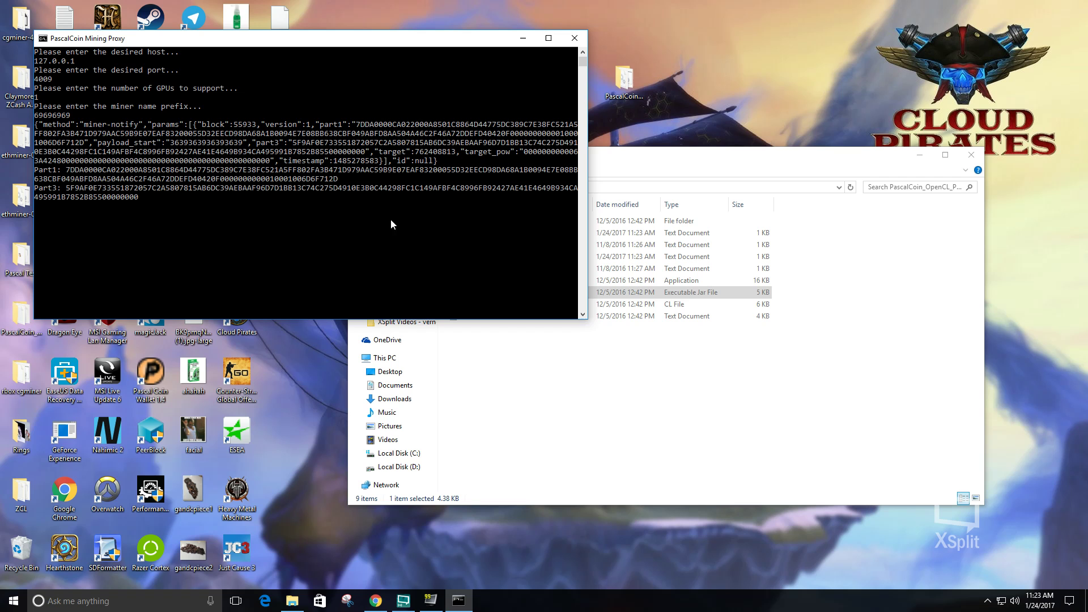
pyautogui.click(523, 38)
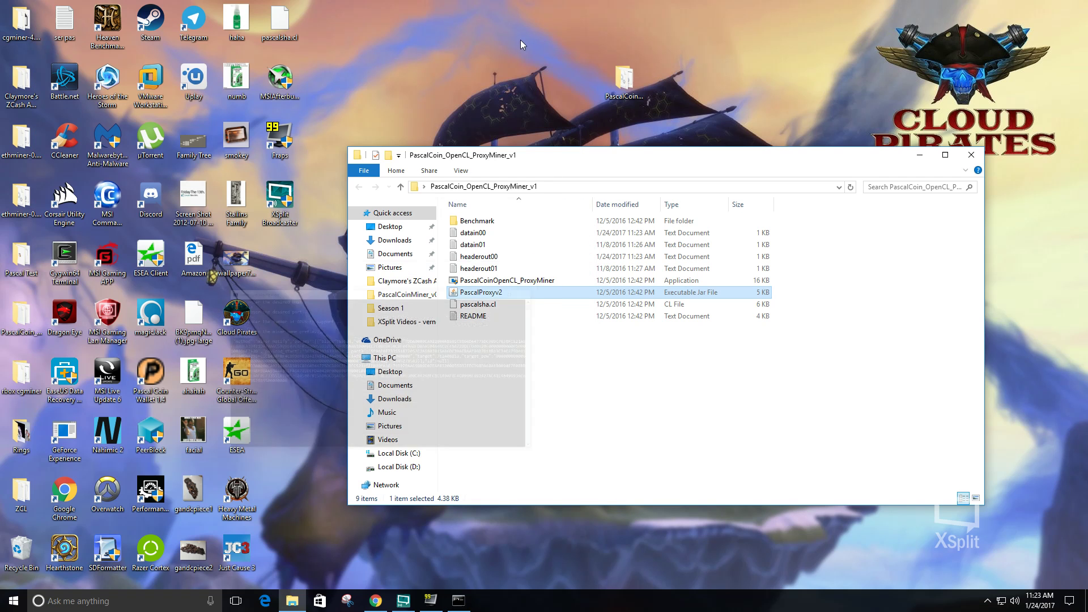
# Copy the folder location of the PascalCoinOpenCL_ProxyMiner application from its file properties.
pyautogui.click(516, 281)
pyautogui.rightClick(515, 281)
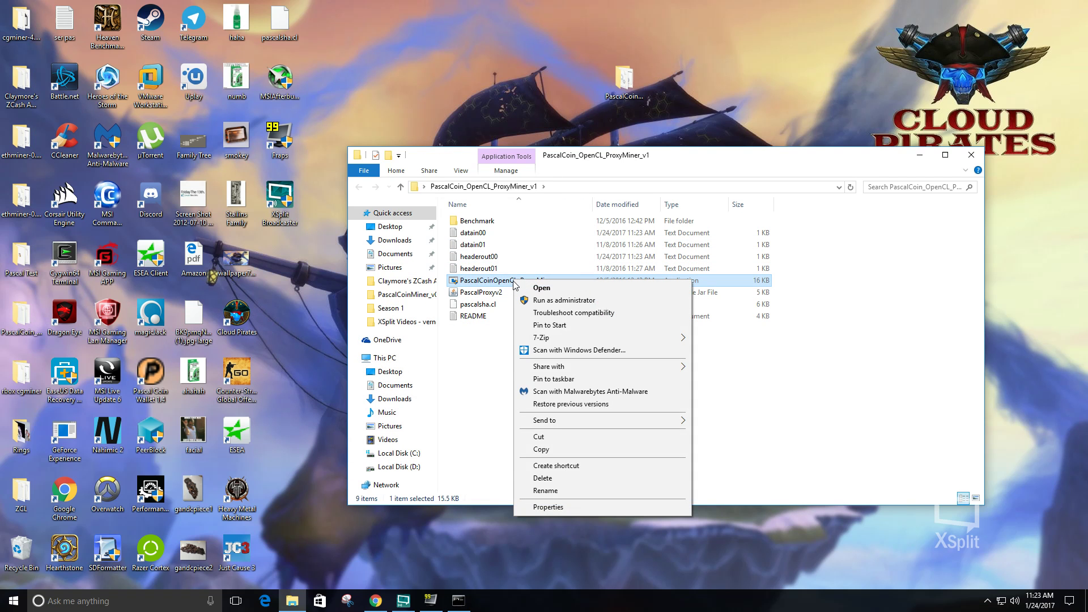
pyautogui.click(548, 507)
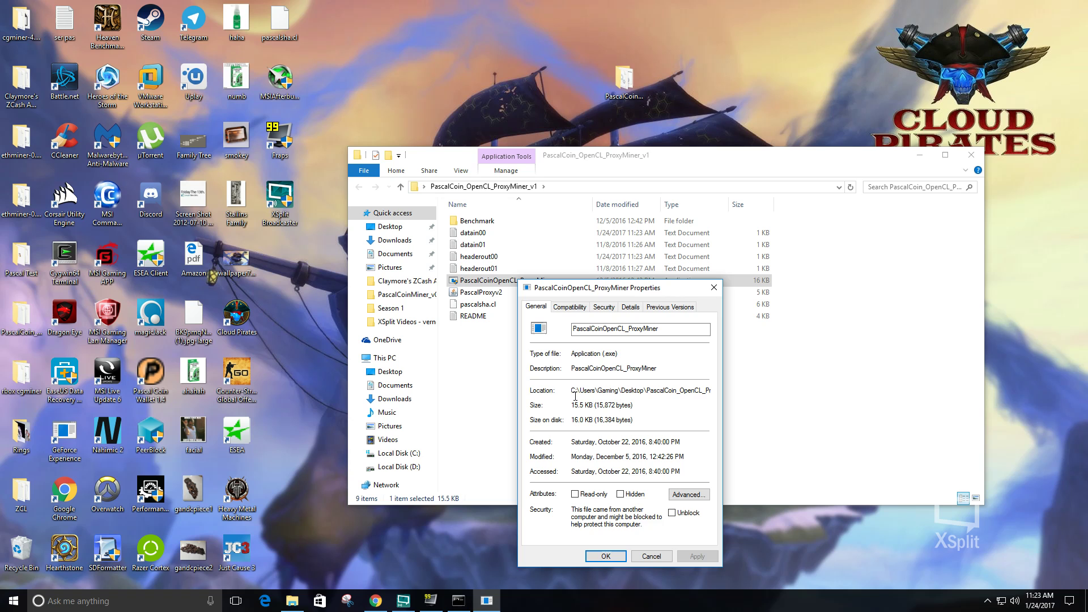
pyautogui.moveTo(571, 390); pyautogui.dragTo(731, 390)
pyautogui.hotkey('ctrl', 'c')
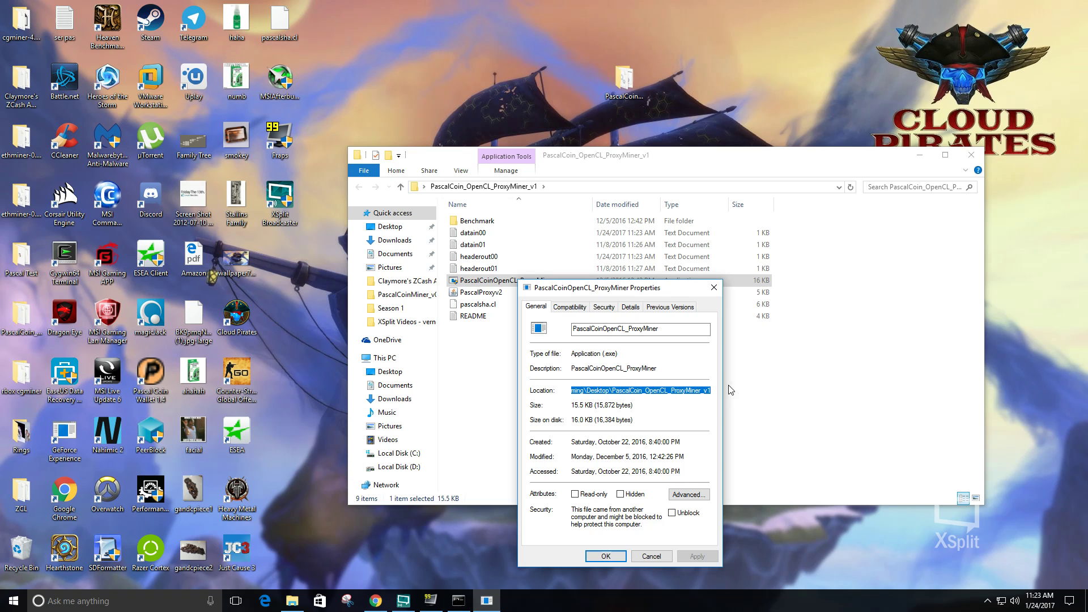
pyautogui.click(713, 287)
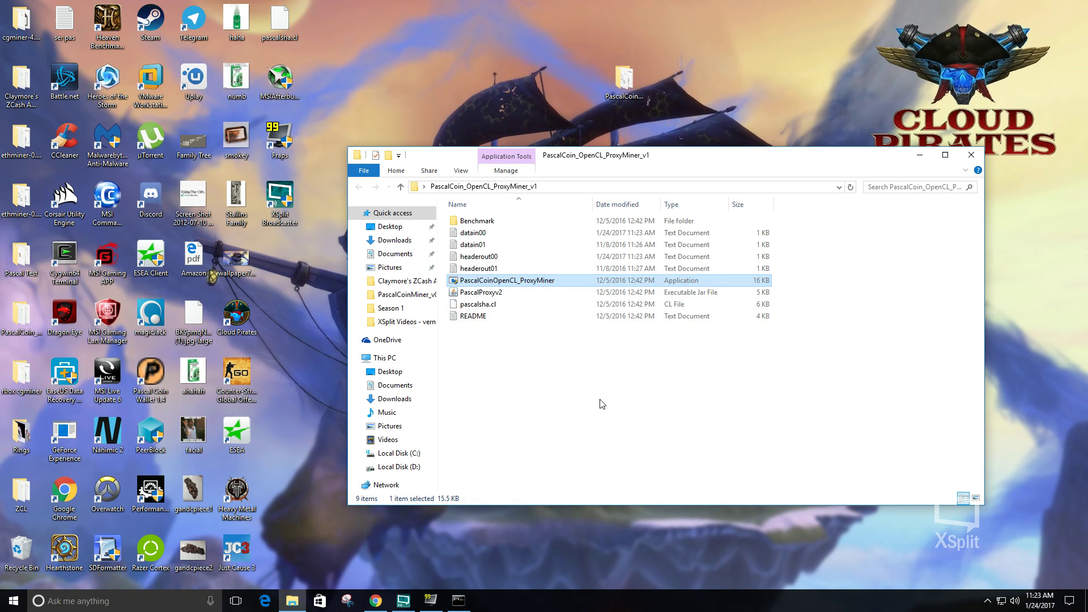
# Open a Command Prompt and change the directory to the copied PascalCoin_OpenCL_ProxyMiner_v1 path.
pyautogui.click(919, 155)
pyautogui.click(154, 599)
pyautogui.write('c')
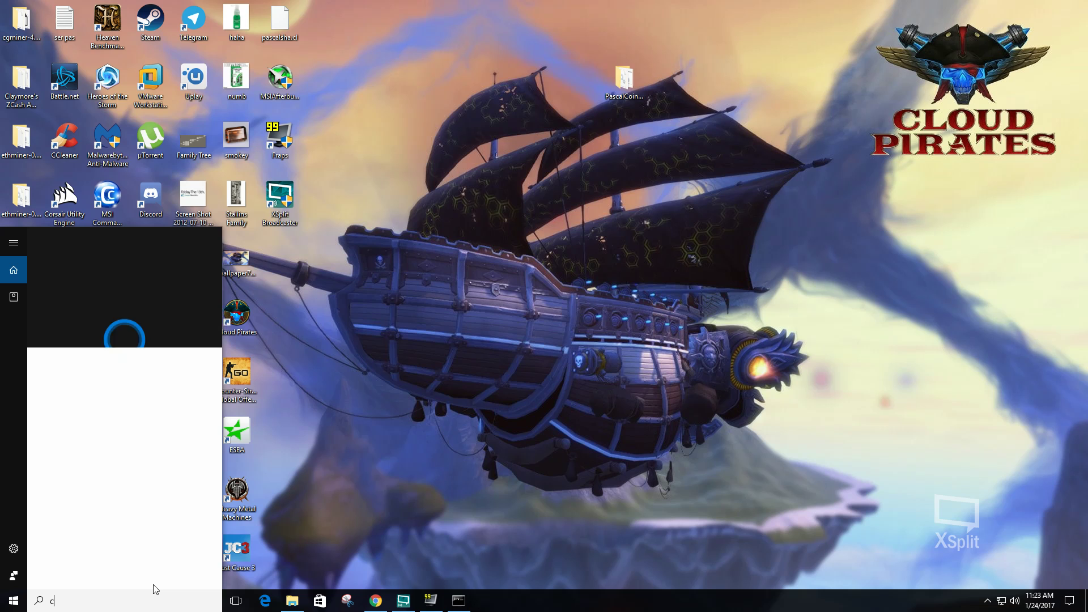
pyautogui.write('md')
pyautogui.press('Return')
pyautogui.write('cd')
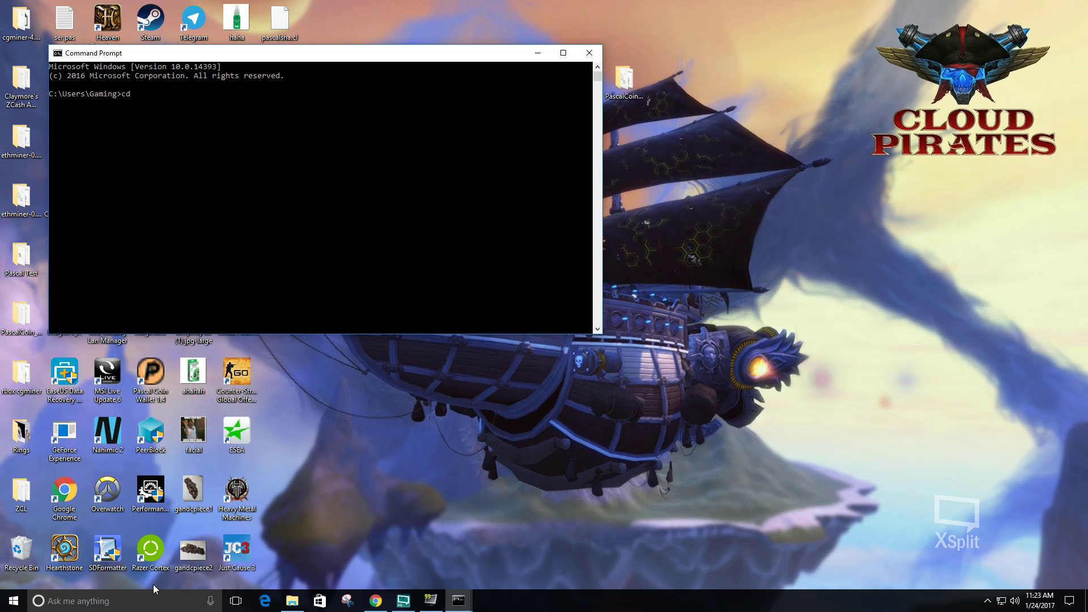
pyautogui.hotkey('ctrl', 'v')
pyautogui.press('Return')
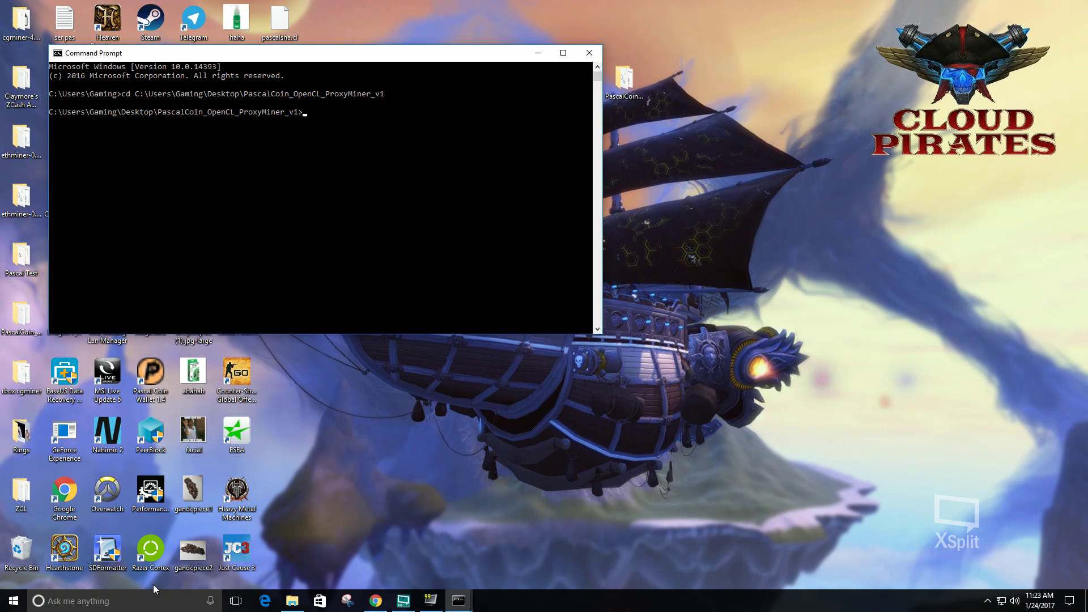
# Enter the miner command PascalCoinOpenCL_ProxyMiner.exe p0 d0 i23 c30 at the prompt.
pyautogui.write('PascalCoinOpenCL_ProxyMiner.ex')
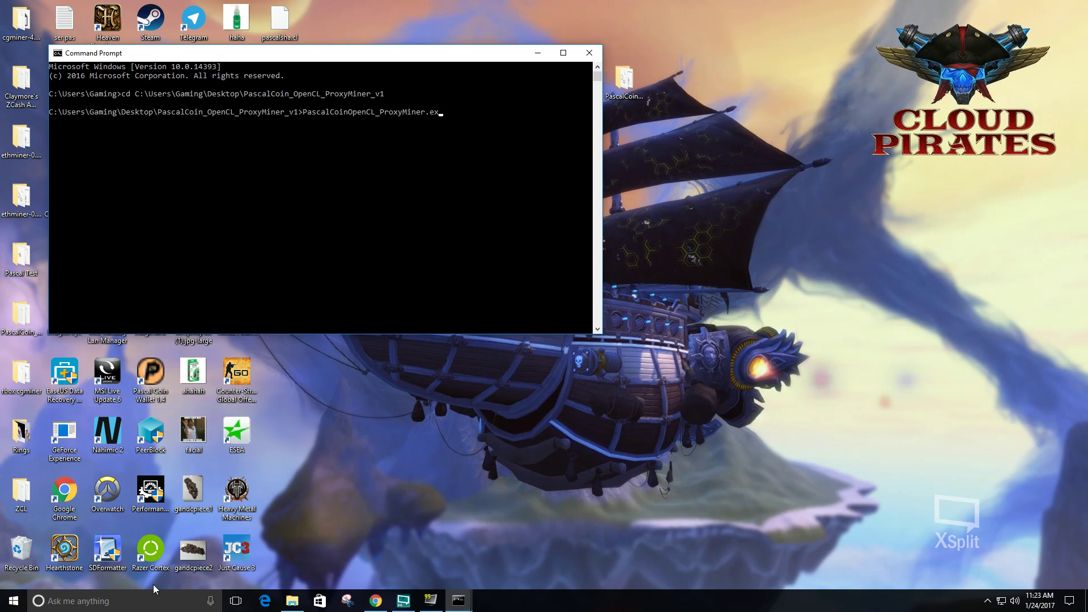
pyautogui.write('e p0')
pyautogui.write('d0')
pyautogui.write('i23 c')
pyautogui.write('30')
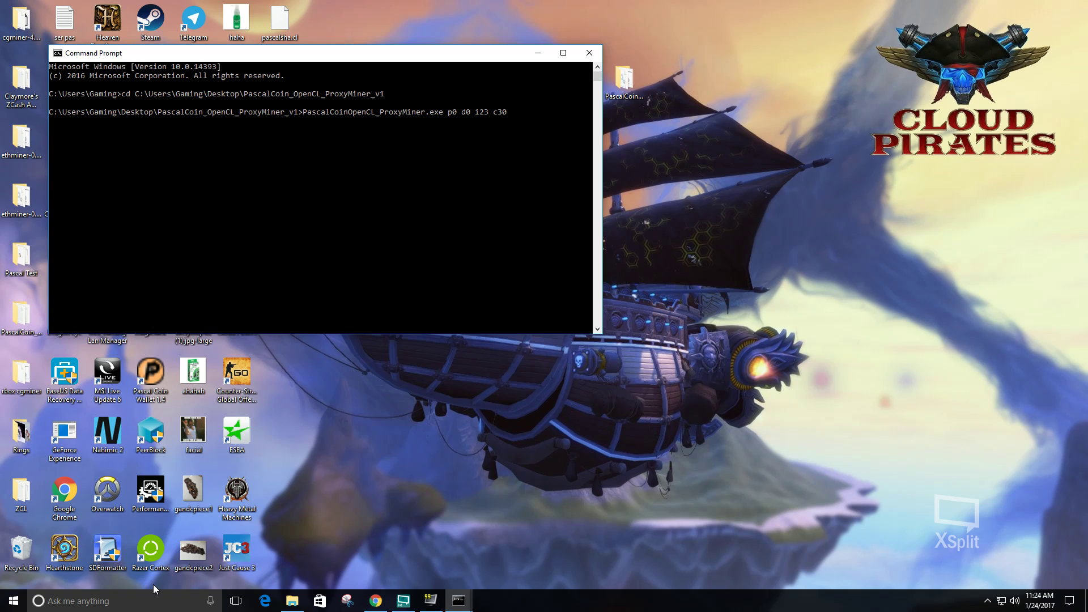